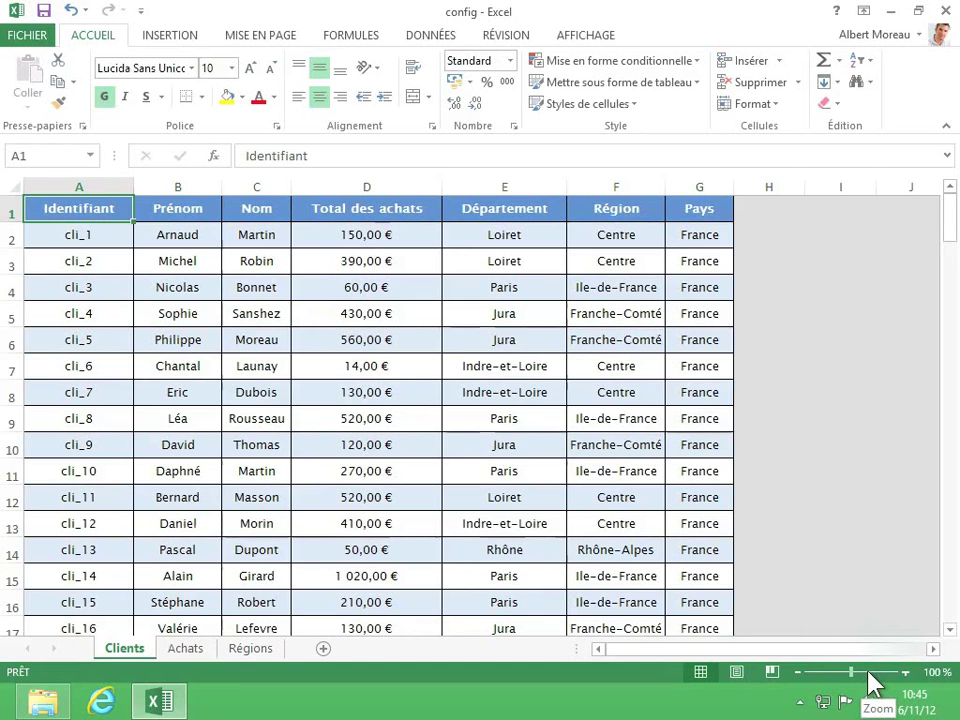
- Zoom the Clients sheet to 202%, 46% and 118% with the slider, ending at 98%
left_click(868, 672)
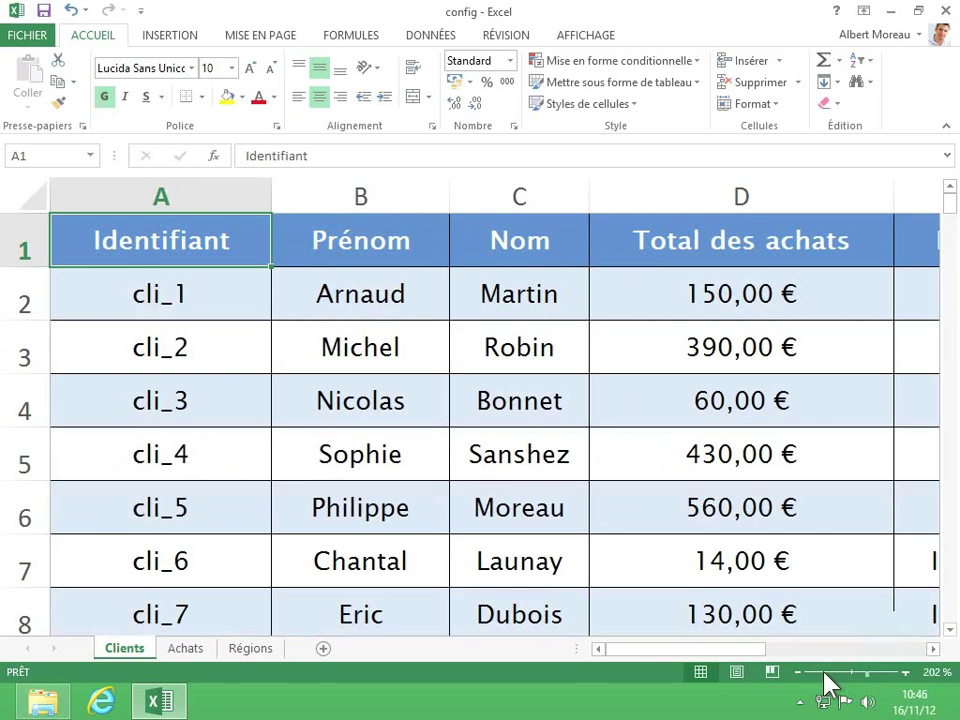
left_click(825, 674)
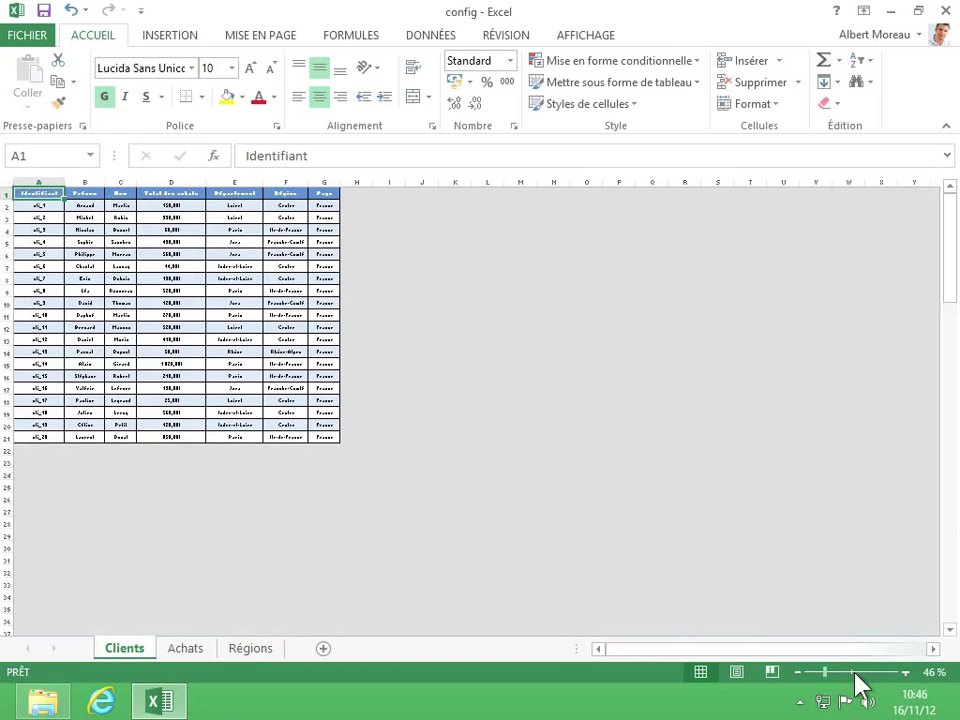
left_click(856, 674)
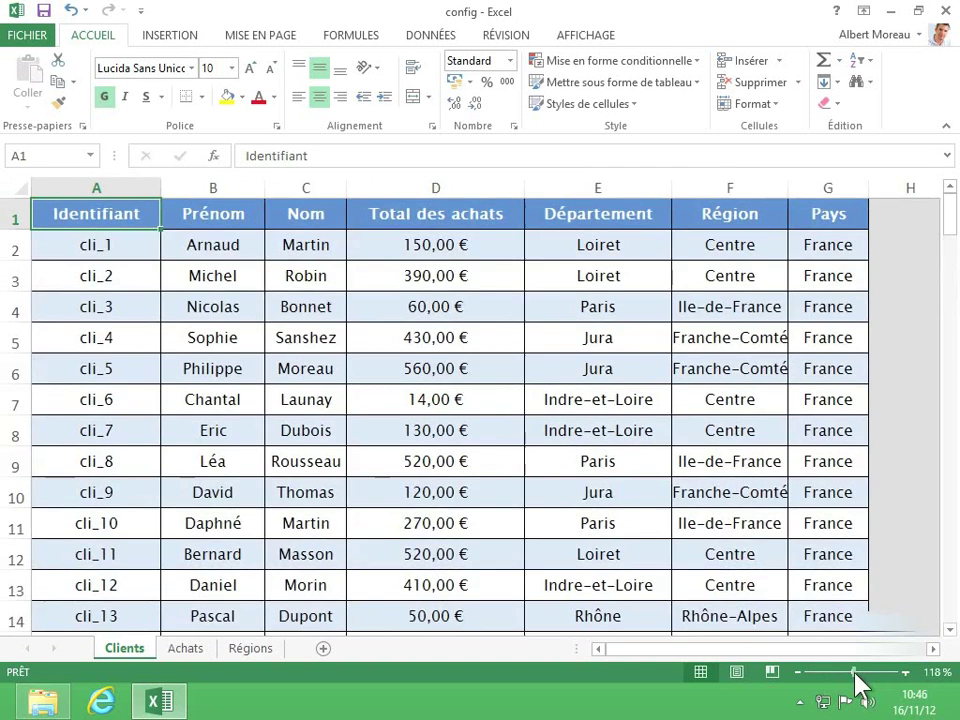
left_click(851, 674)
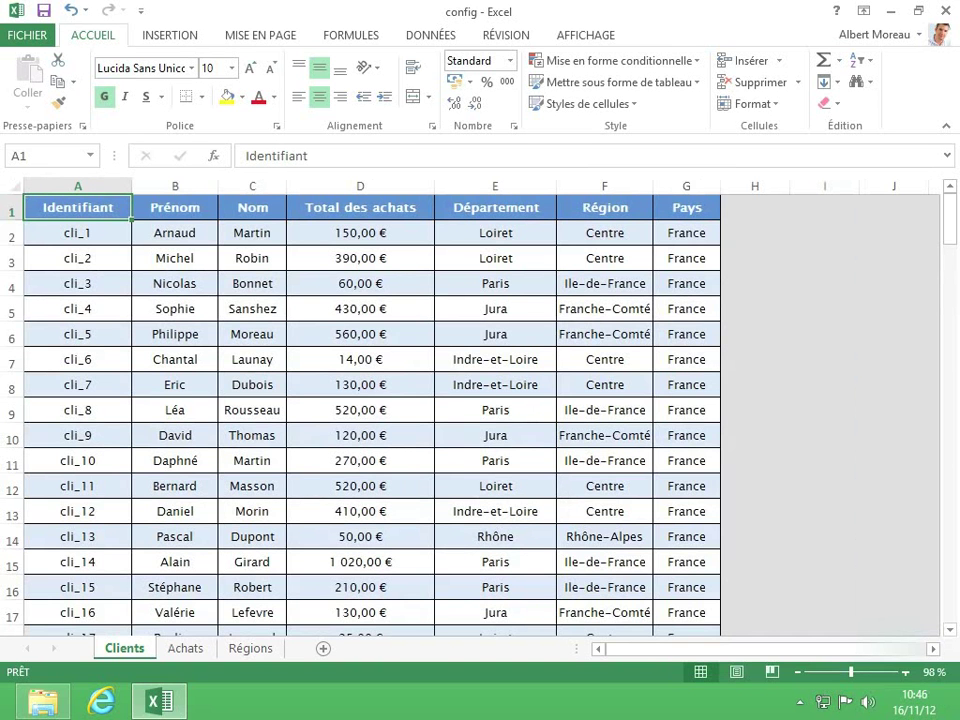
- Set the Clients sheet zoom to the 200 % preset in the Zoom dialog
left_click(936, 674)
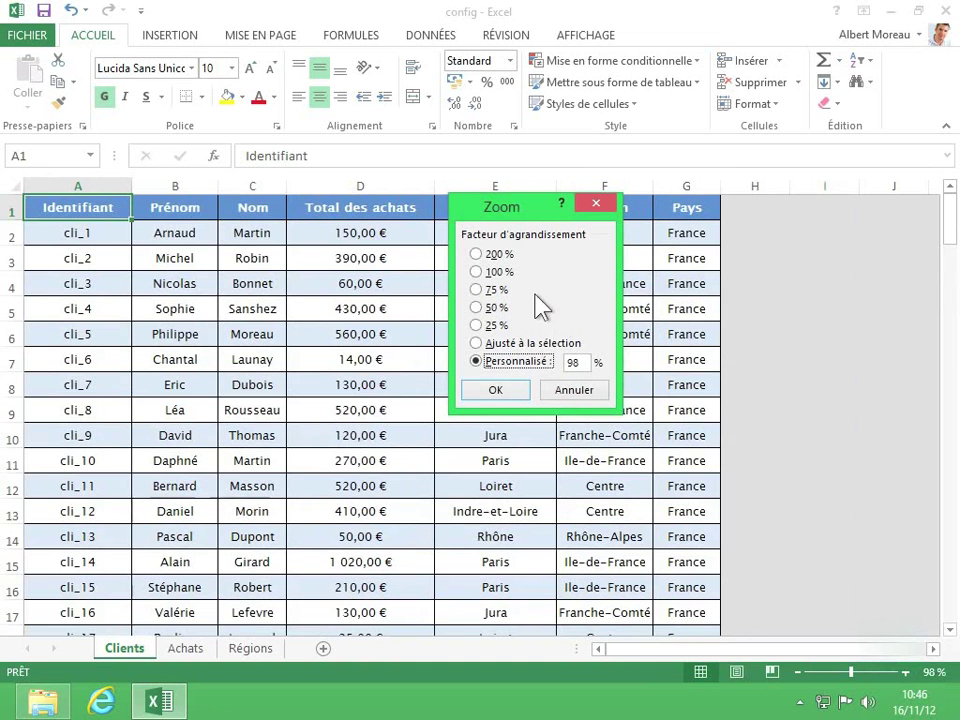
left_click(477, 255)
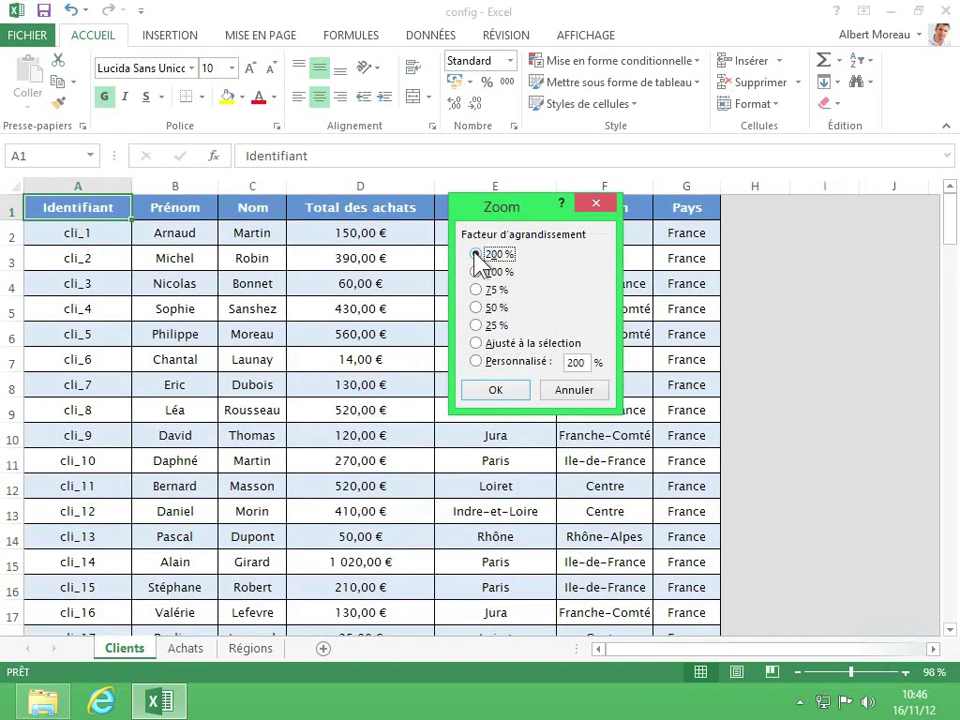
left_click(496, 390)
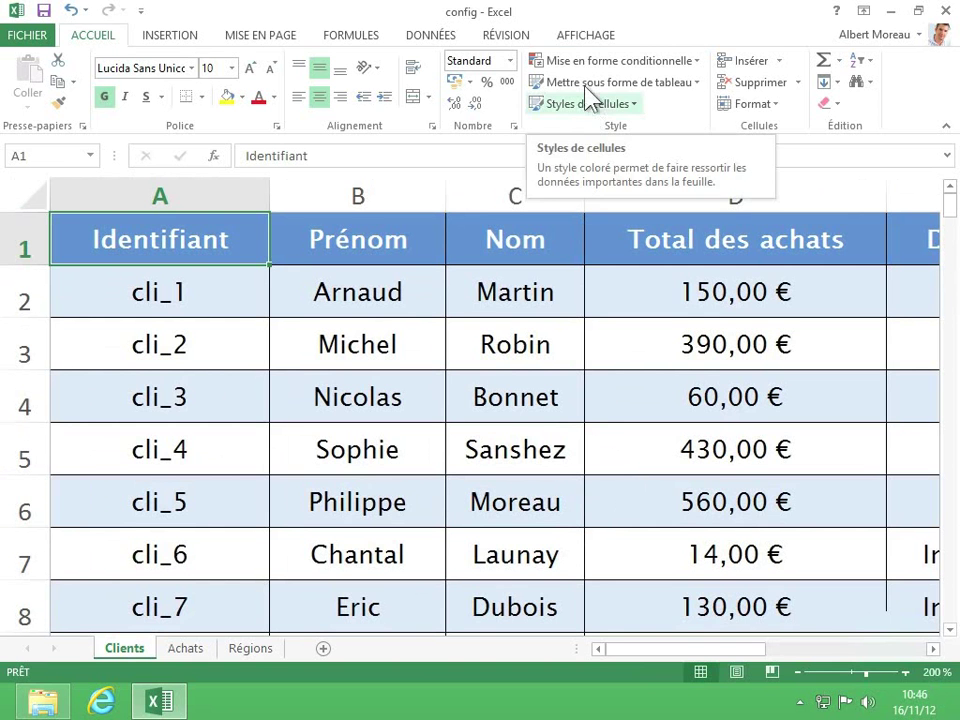
- Apply a Personnalisé zoom of 150 to the Clients sheet from the AFFICHAGE tab
left_click(580, 37)
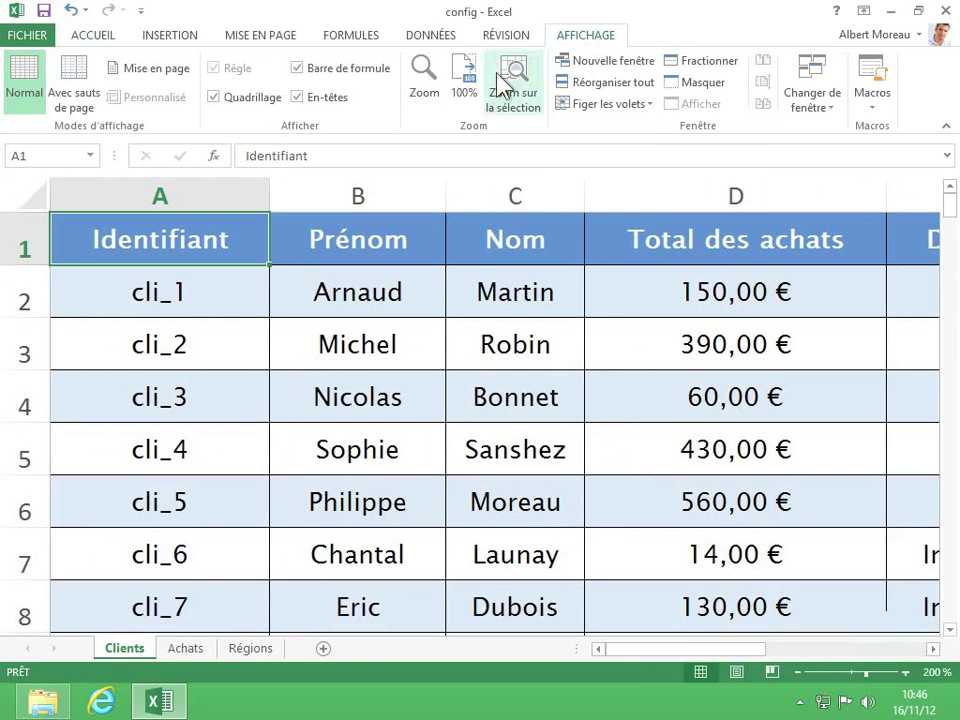
left_click(423, 88)
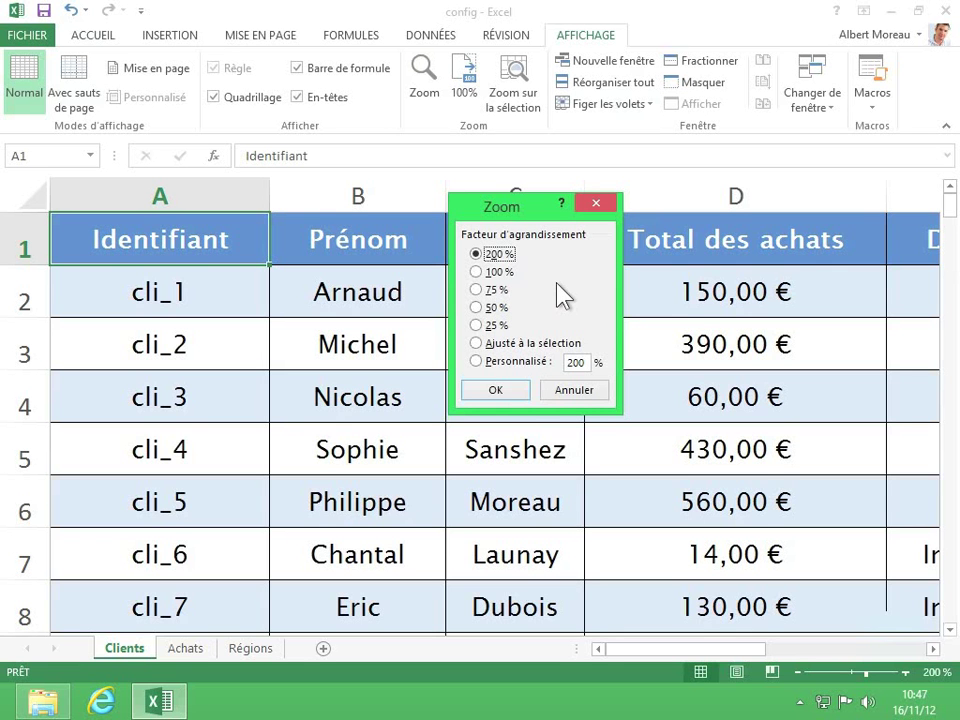
left_click(487, 362)
type("150")
left_click(508, 389)
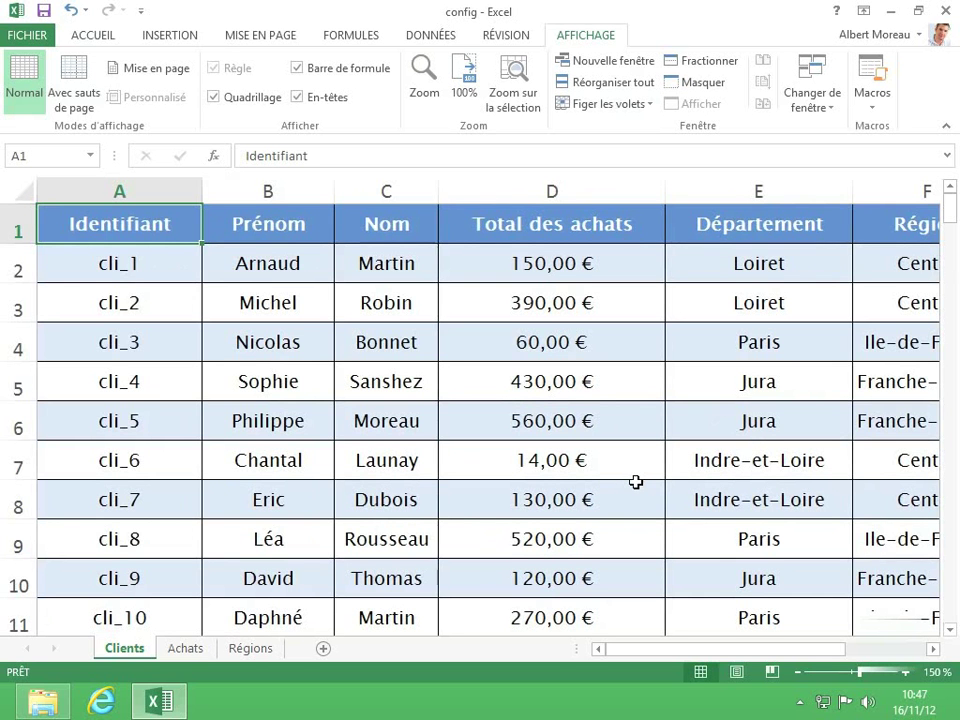
- Open the Achats sheet and select A2:D11, its first ten purchase rows
left_click(188, 648)
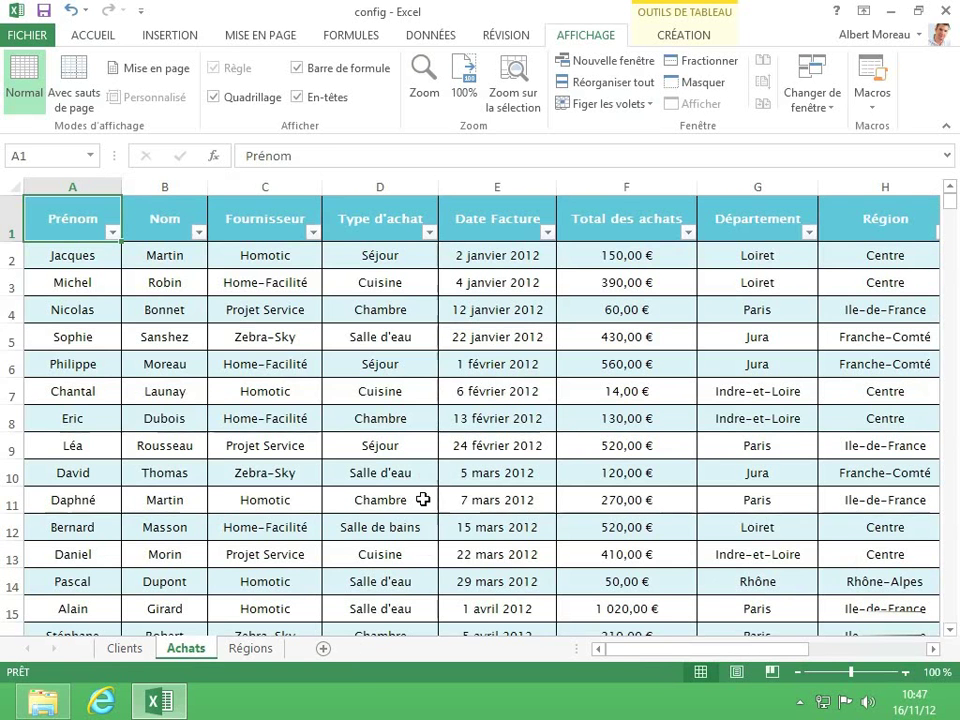
left_click_drag(423, 499, 76, 266)
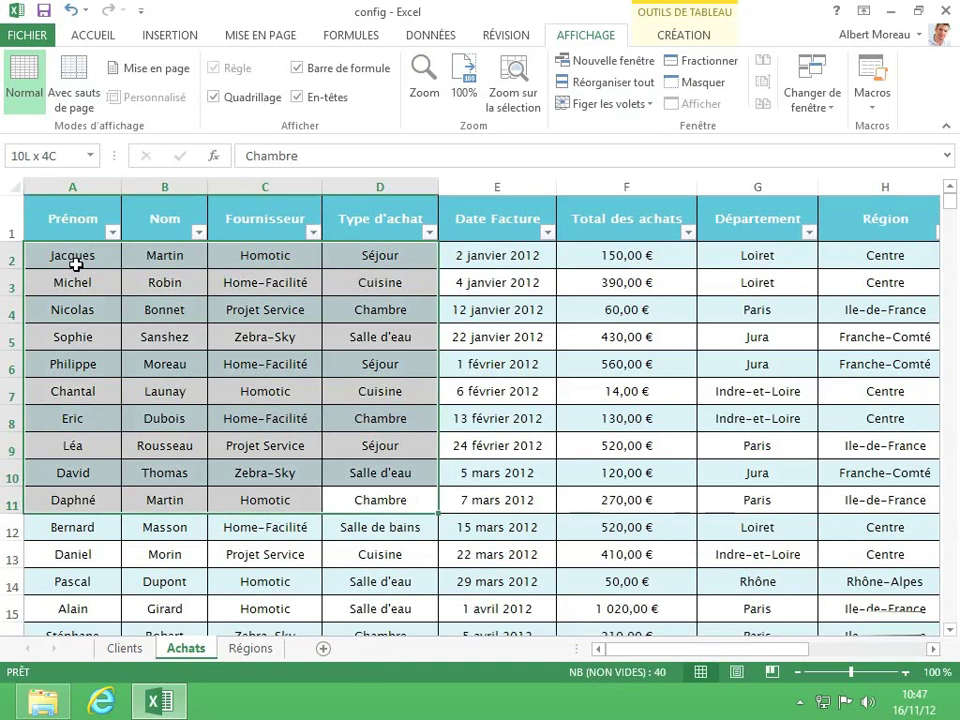
left_click_drag(76, 264, 76, 264)
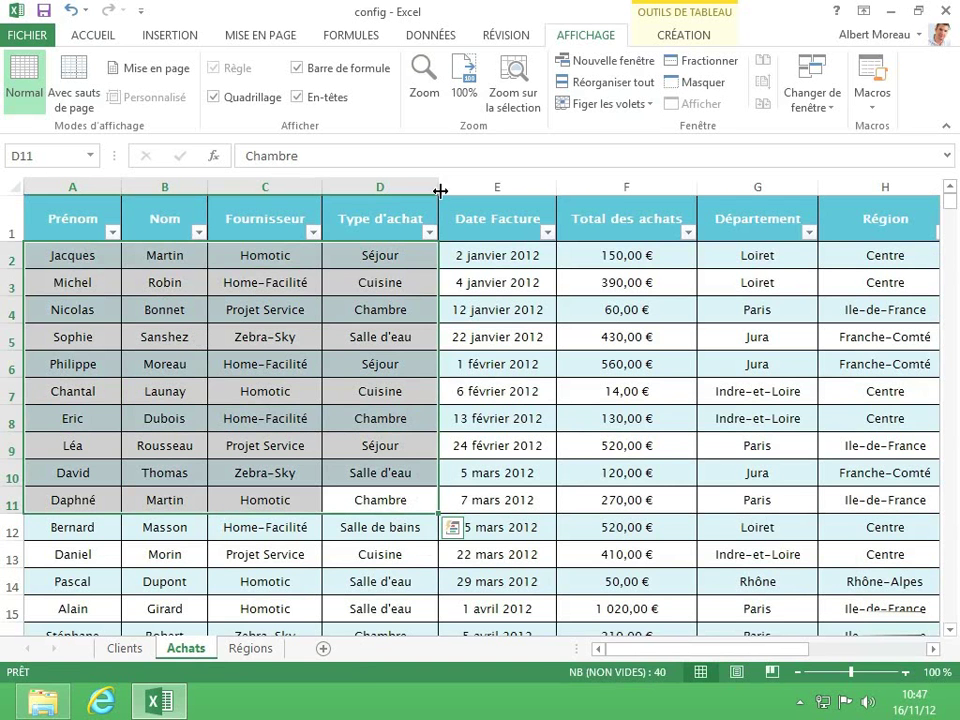
- Zoom to fit the A2:D11 selection using Ajusté à la sélection, reaching 156%
left_click(425, 82)
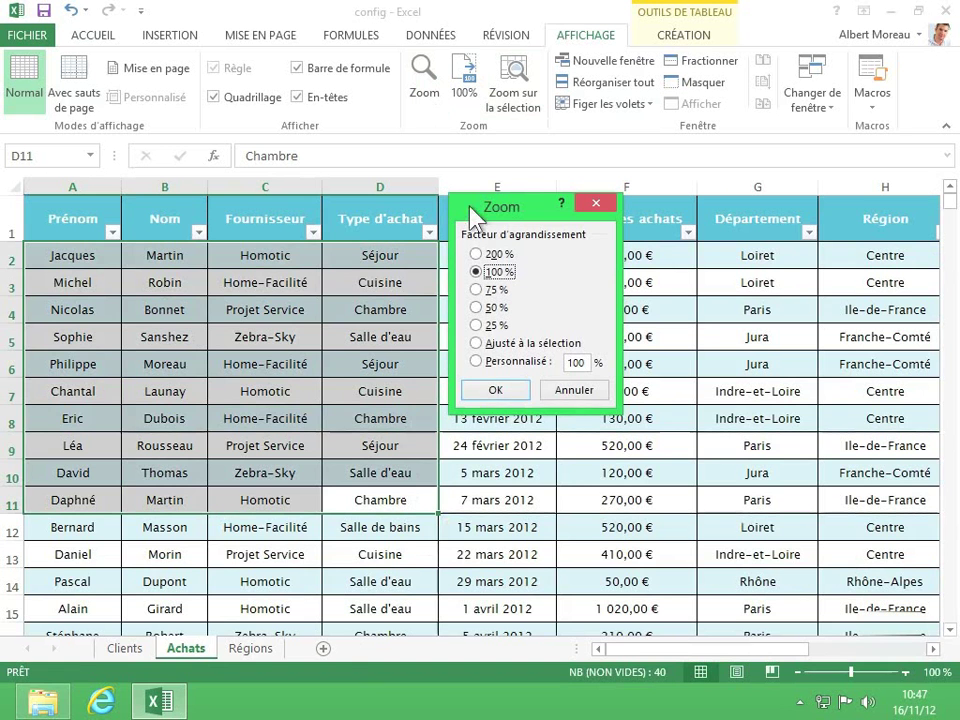
left_click(477, 343)
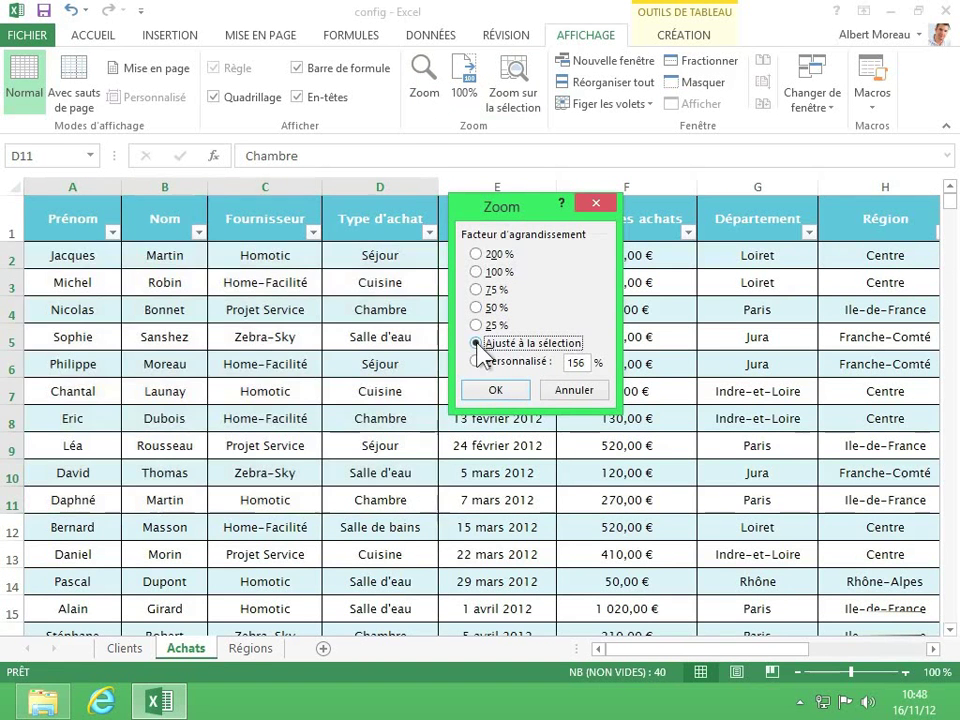
left_click(494, 390)
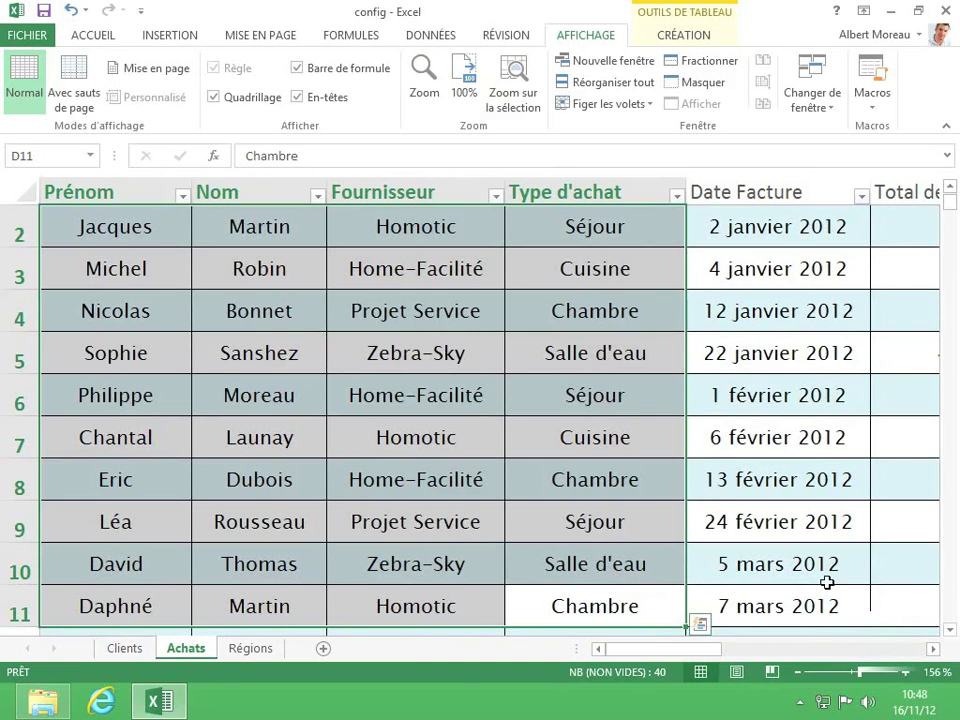
- Uncheck Zoom in the Personnaliser la barre d'état menu to hide the percentage readout
right_click(510, 686)
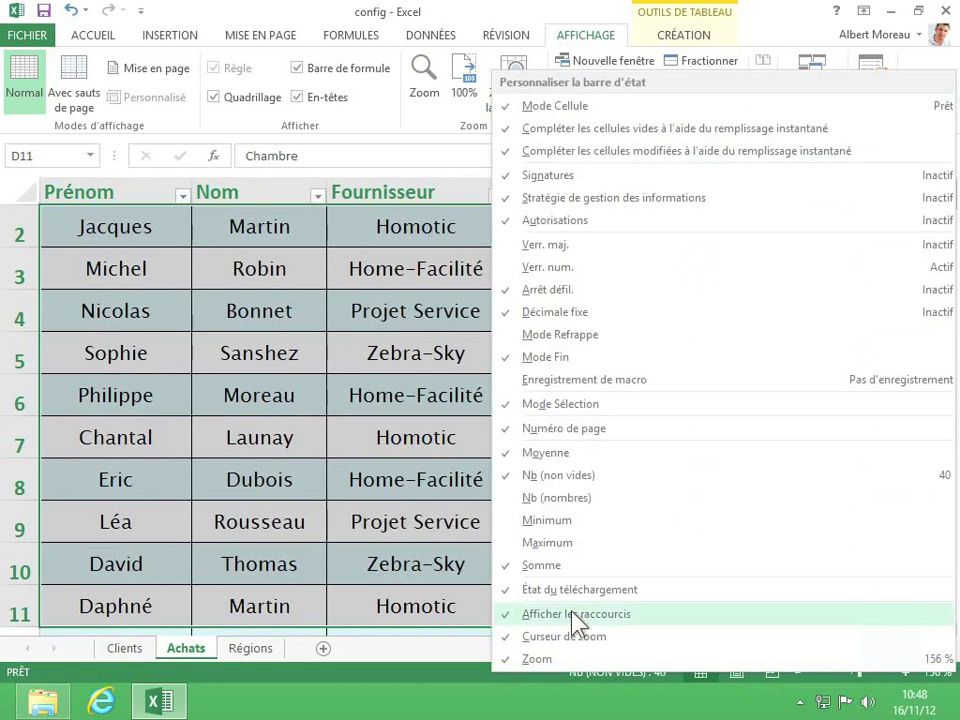
left_click(537, 662)
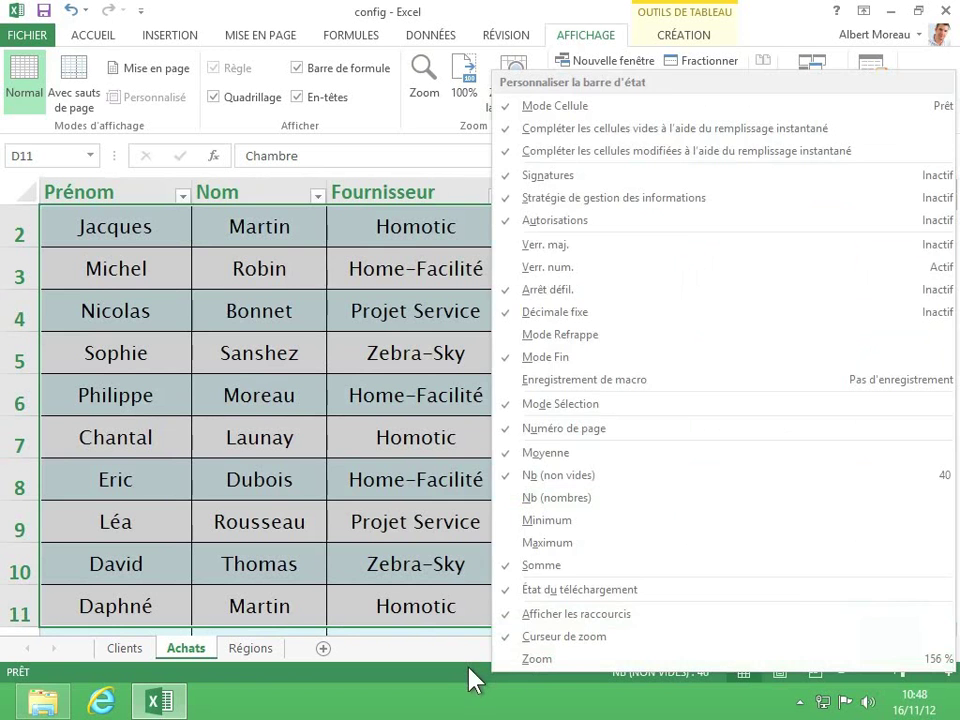
left_click(472, 680)
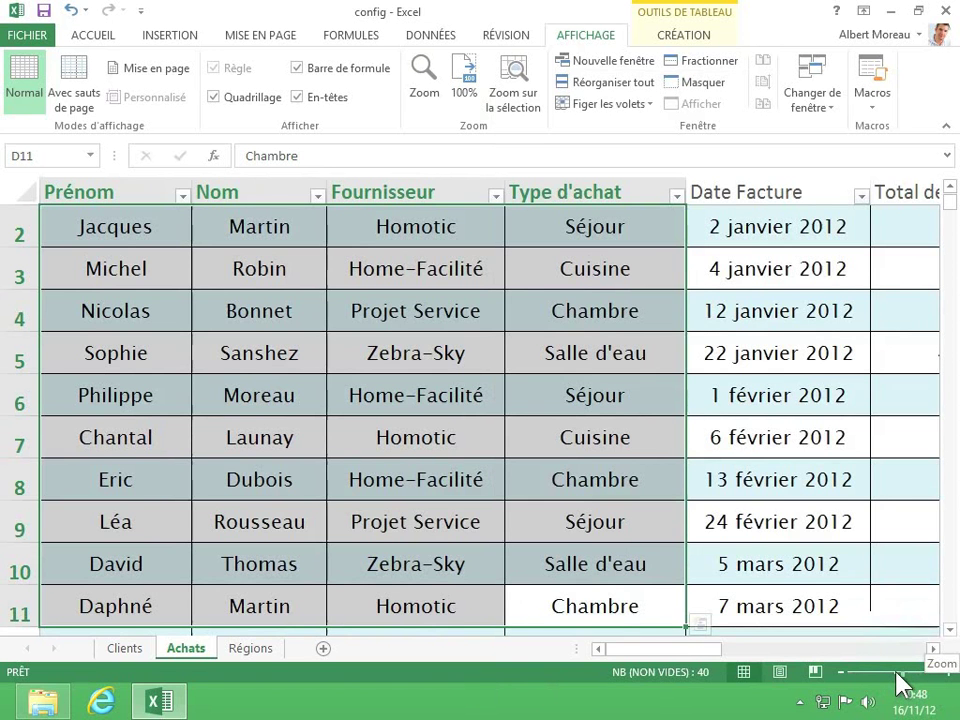
- Reset the Achats sheet zoom to 100% from the middle of the zoom slider
left_click(897, 673)
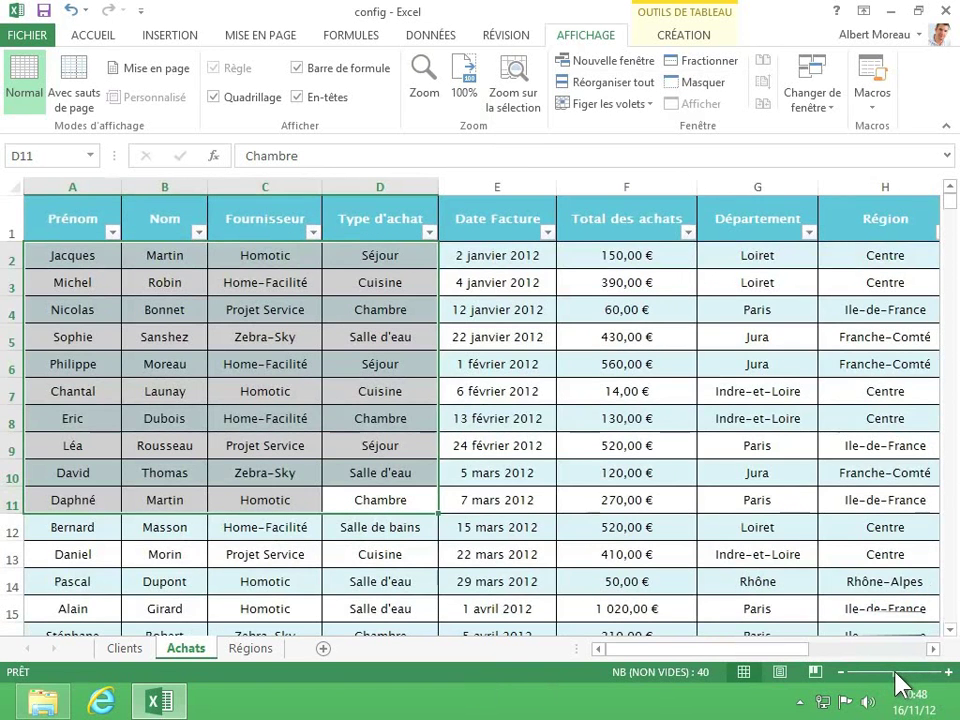